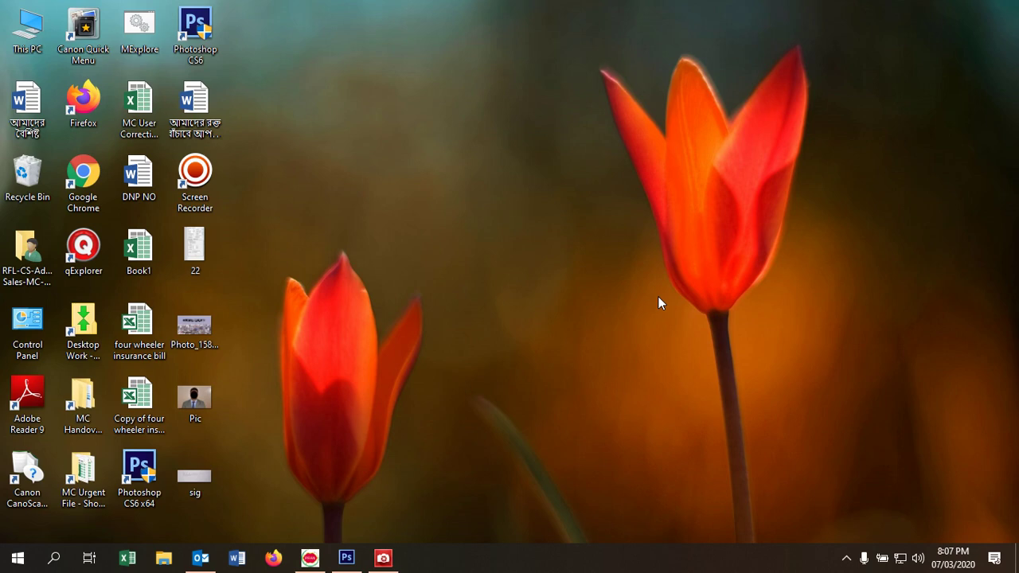
# Step: Switch to Photoshop and open the Pic image from the Desktop
pyautogui.click(346, 557)
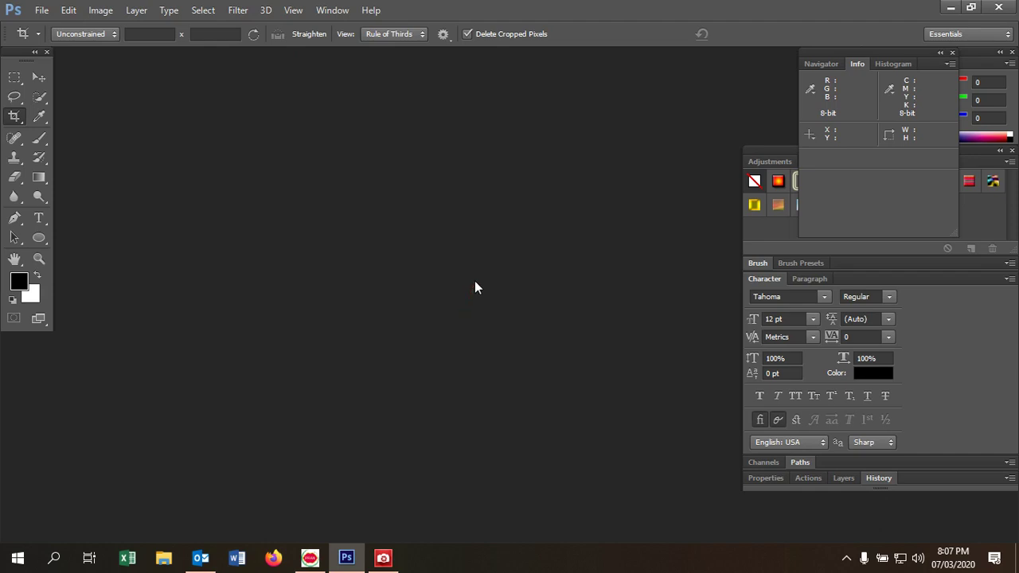
pyautogui.click(951, 8)
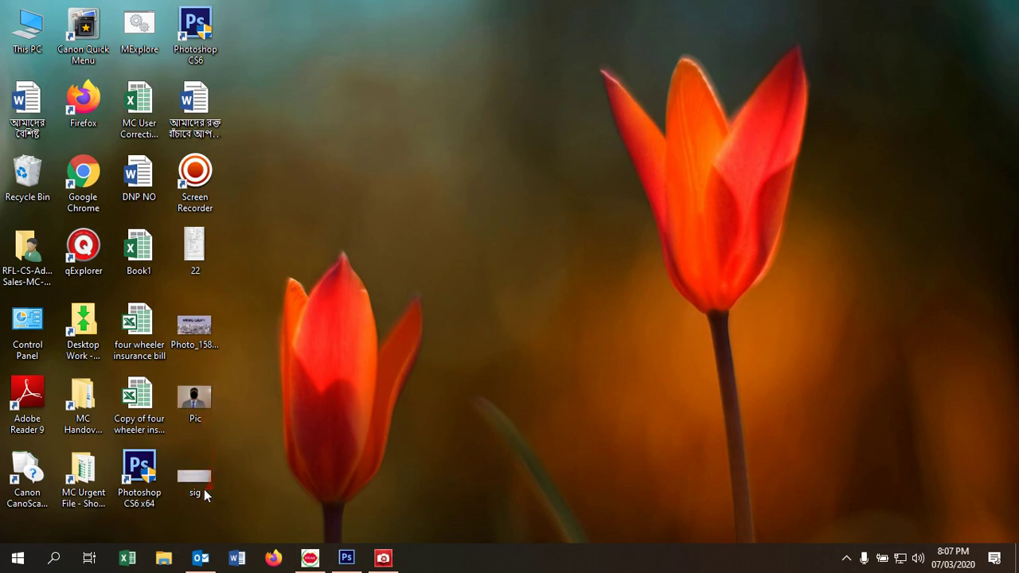
pyautogui.click(348, 559)
pyautogui.click(42, 11)
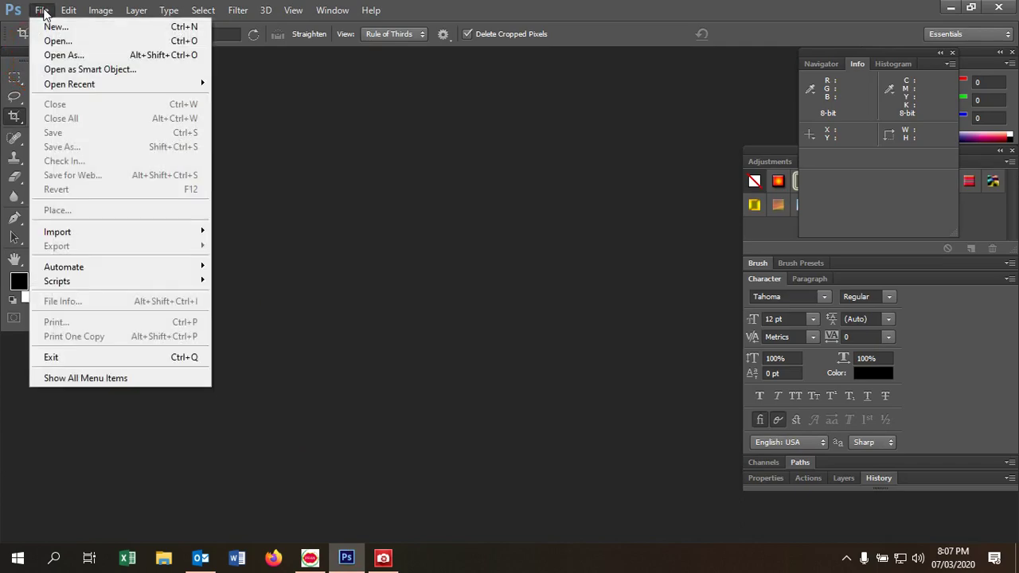
pyautogui.click(52, 42)
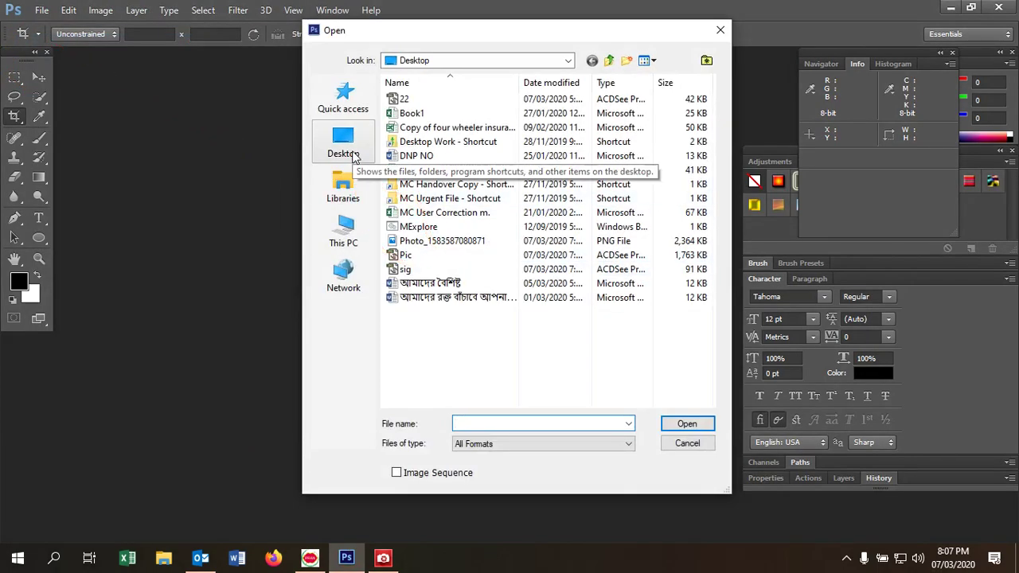
pyautogui.click(352, 156)
pyautogui.scroll(-3, 572, 281)
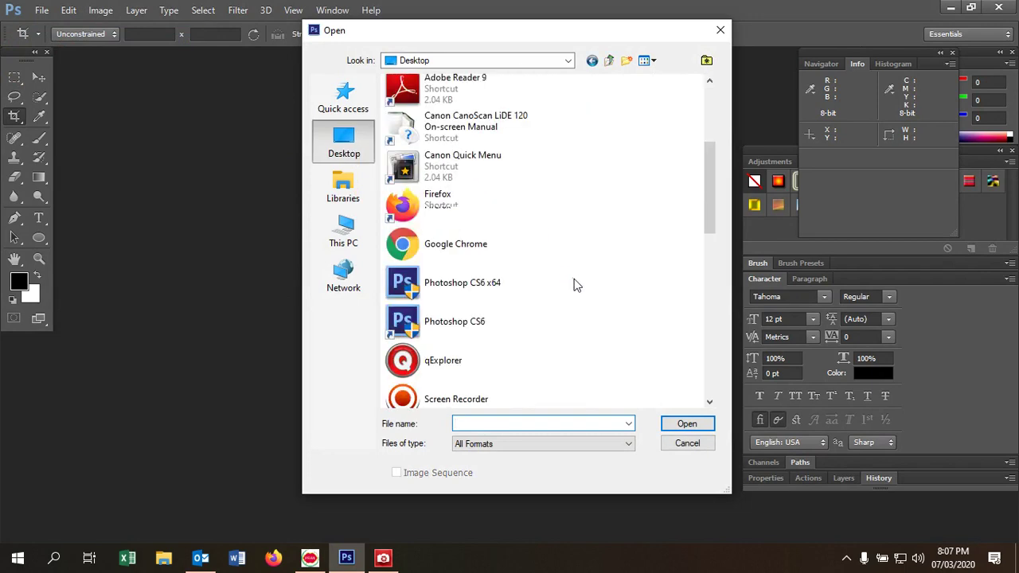
pyautogui.scroll(-5, 576, 285)
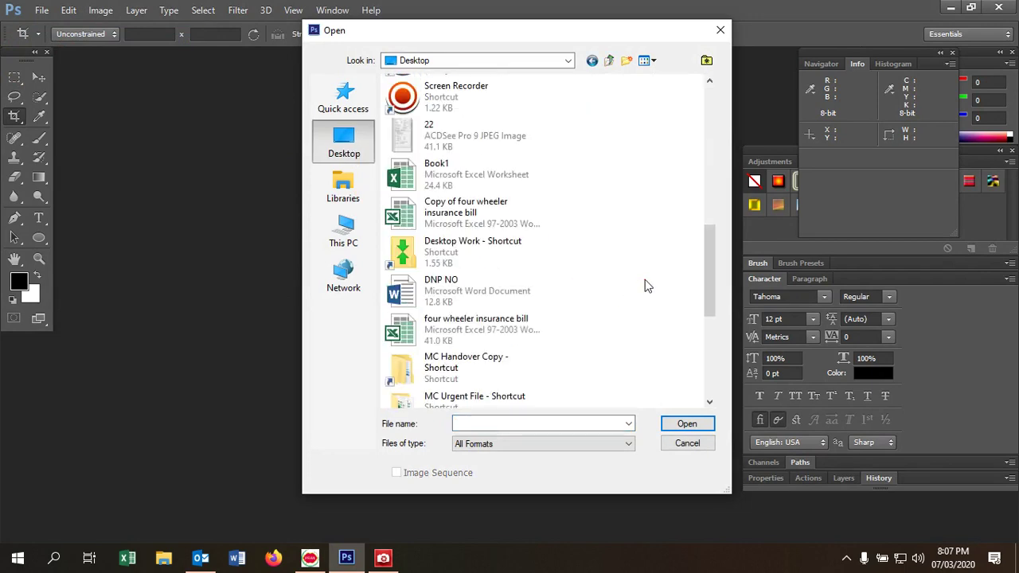
pyautogui.press('p')
pyautogui.press('i')
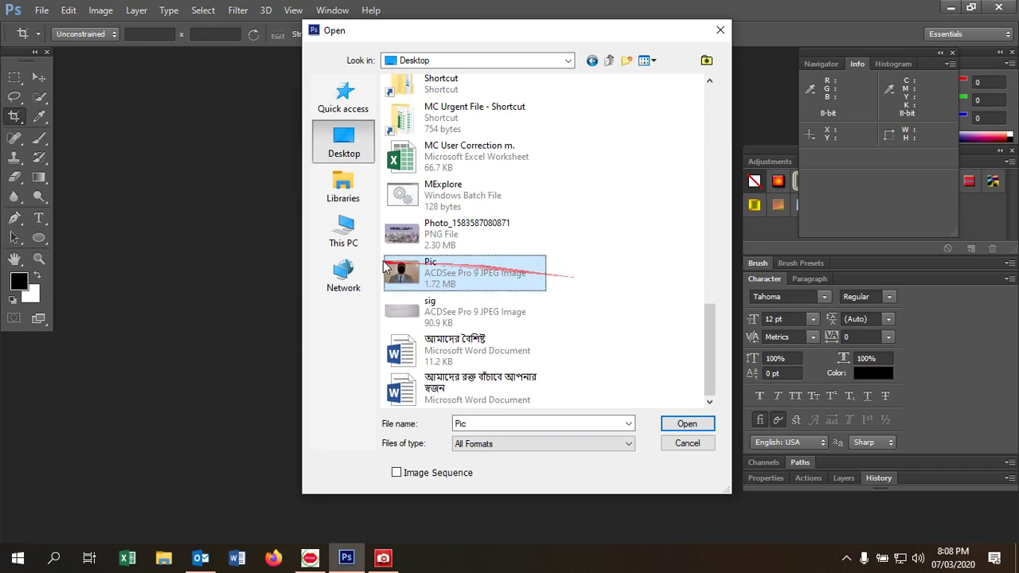
pyautogui.doubleClick(474, 268)
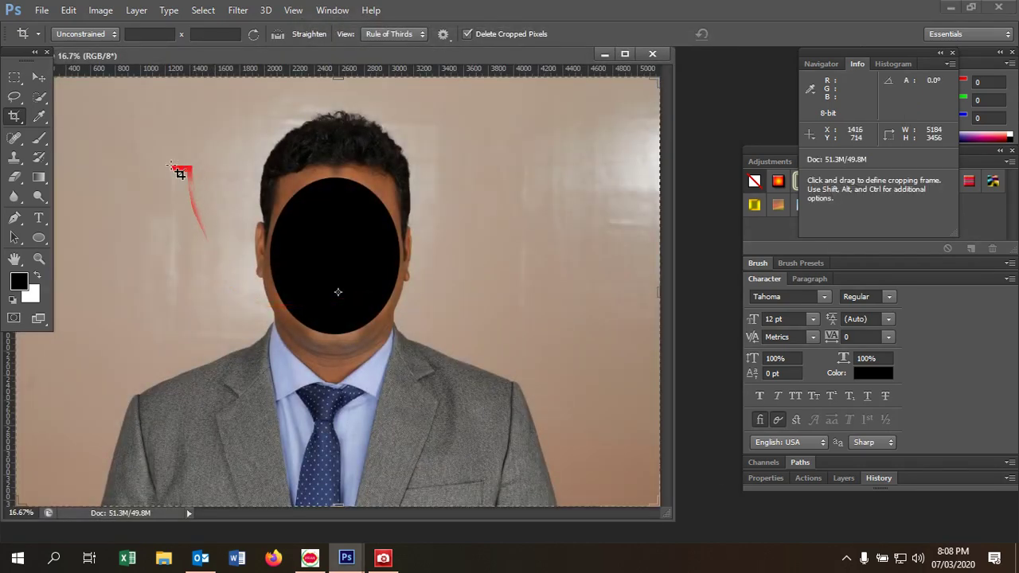
# Step: Crop the photo around the man's head and shoulders to about 3348 × 3222 px
pyautogui.moveTo(131, 95); pyautogui.dragTo(553, 496)
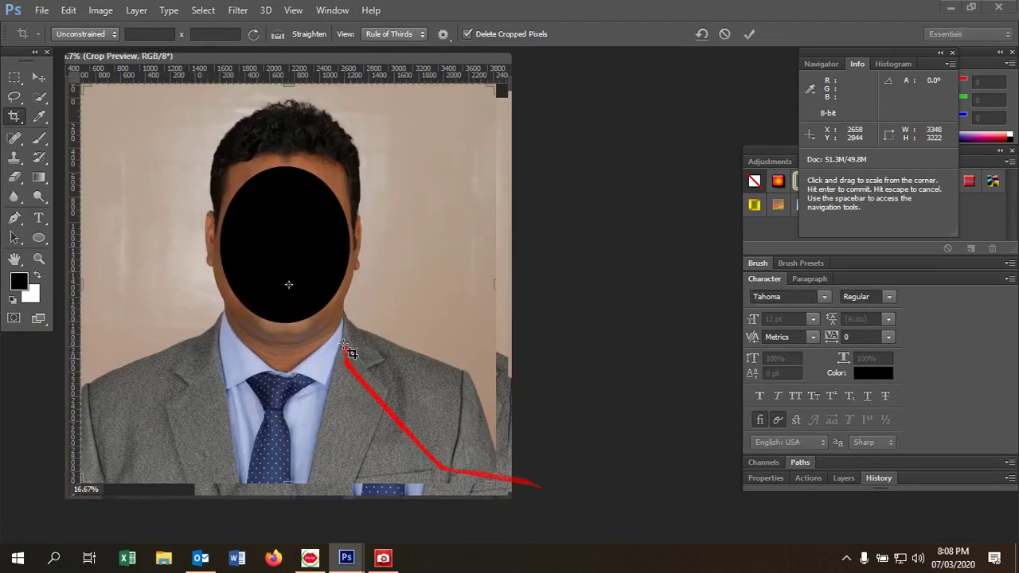
pyautogui.press('Return')
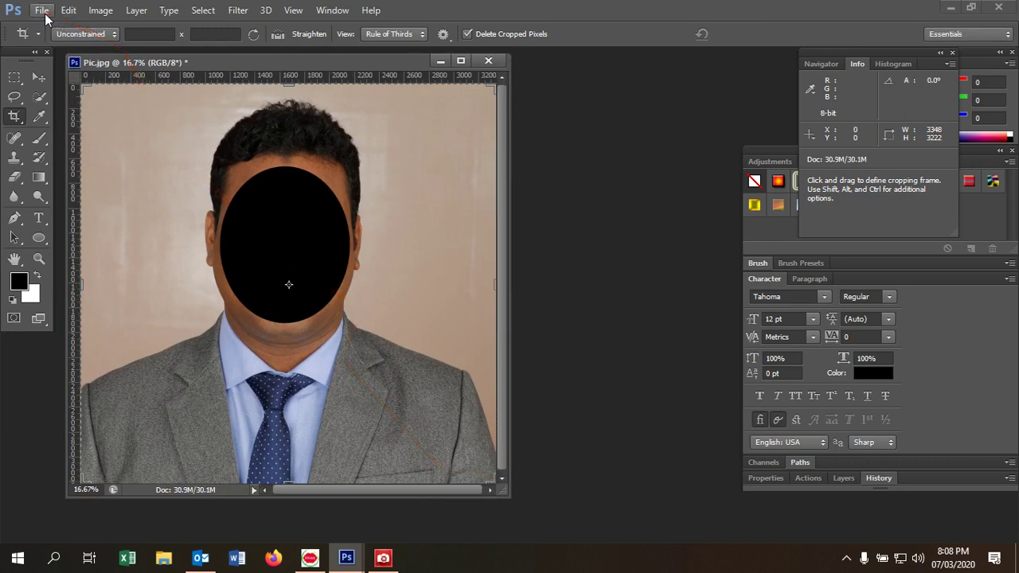
# Step: Start a Save for Web export of the cropped photo as JPEG with High quality
pyautogui.click(42, 11)
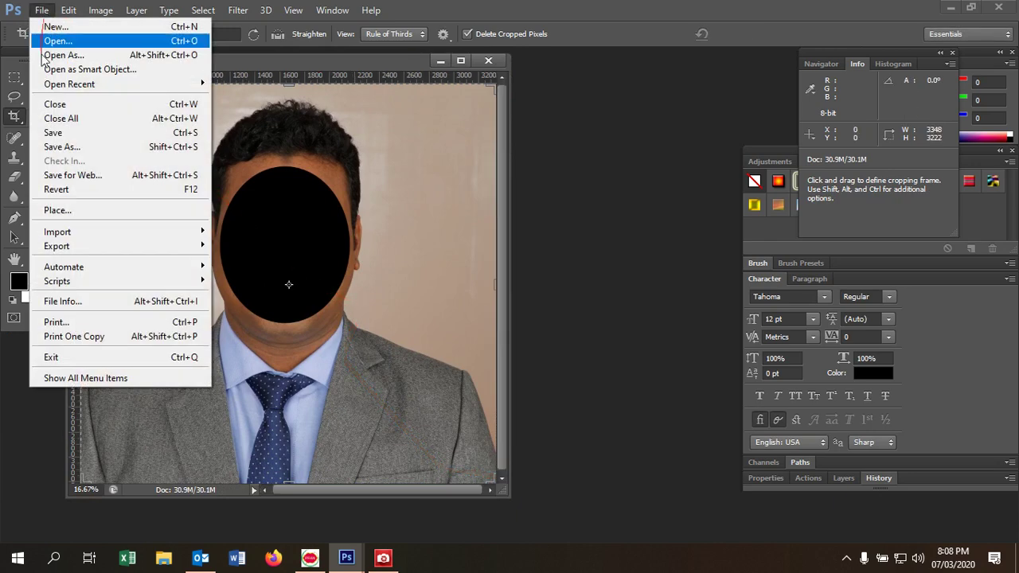
pyautogui.click(80, 177)
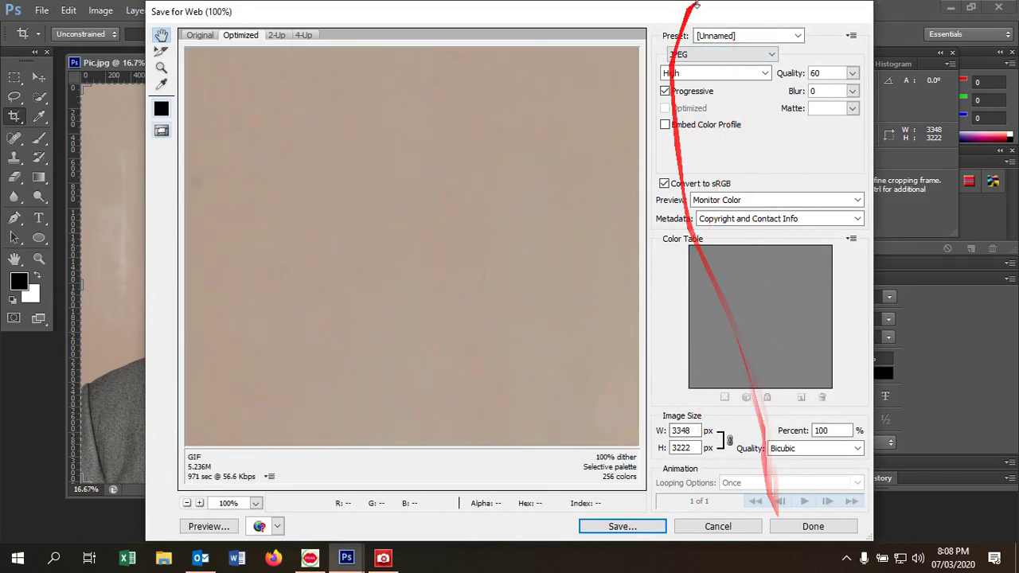
pyautogui.click(719, 56)
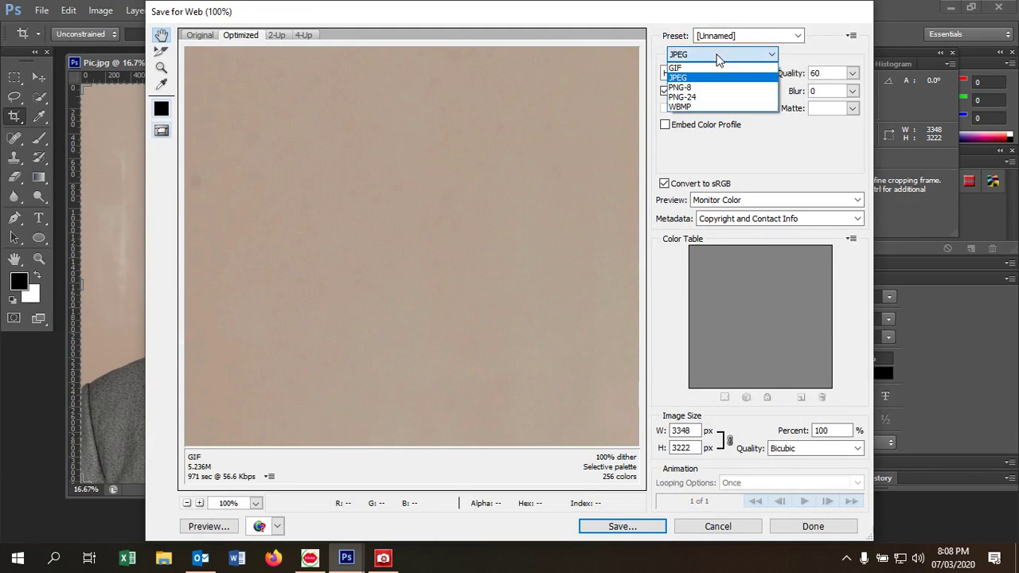
pyautogui.click(718, 60)
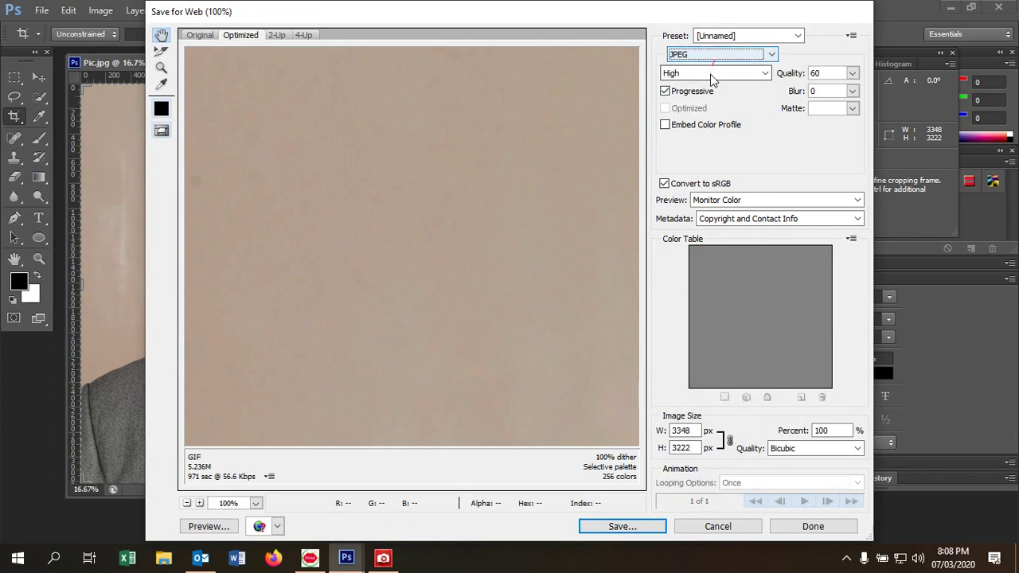
pyautogui.click(713, 73)
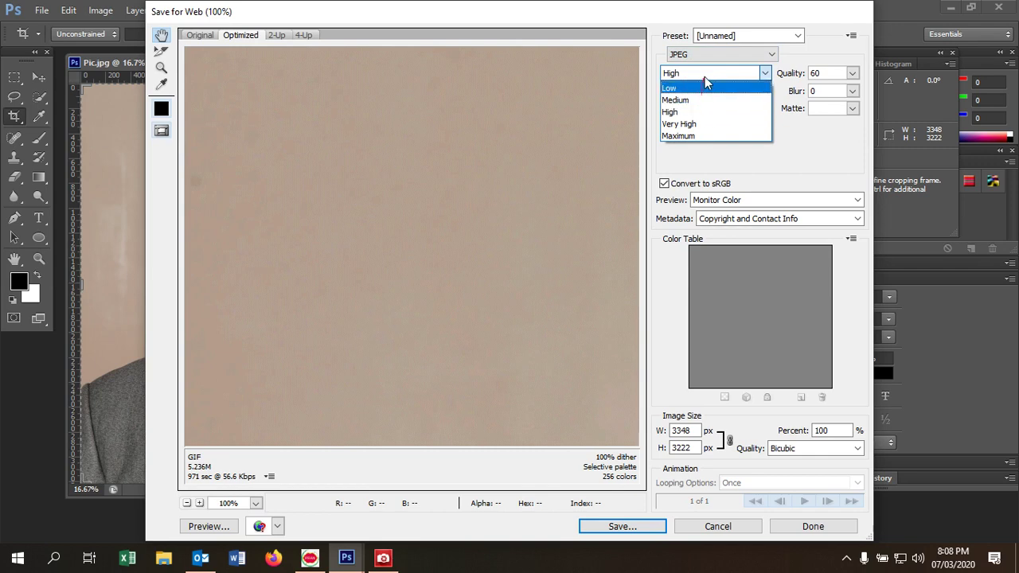
pyautogui.click(707, 74)
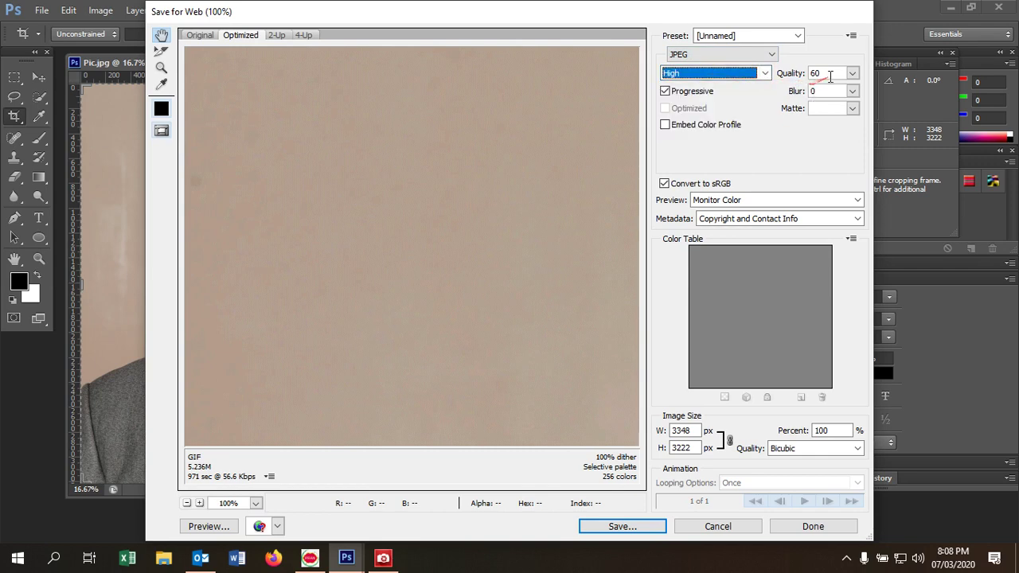
# Step: Enter 300 px for the export width and 300 px for the height with the proportions linked
pyautogui.moveTo(829, 74)
pyautogui.mouseDown()
pyautogui.moveTo(704, 222)
pyautogui.moveTo(713, 386)
pyautogui.moveTo(697, 446)
pyautogui.mouseUp()
pyautogui.click(681, 431)
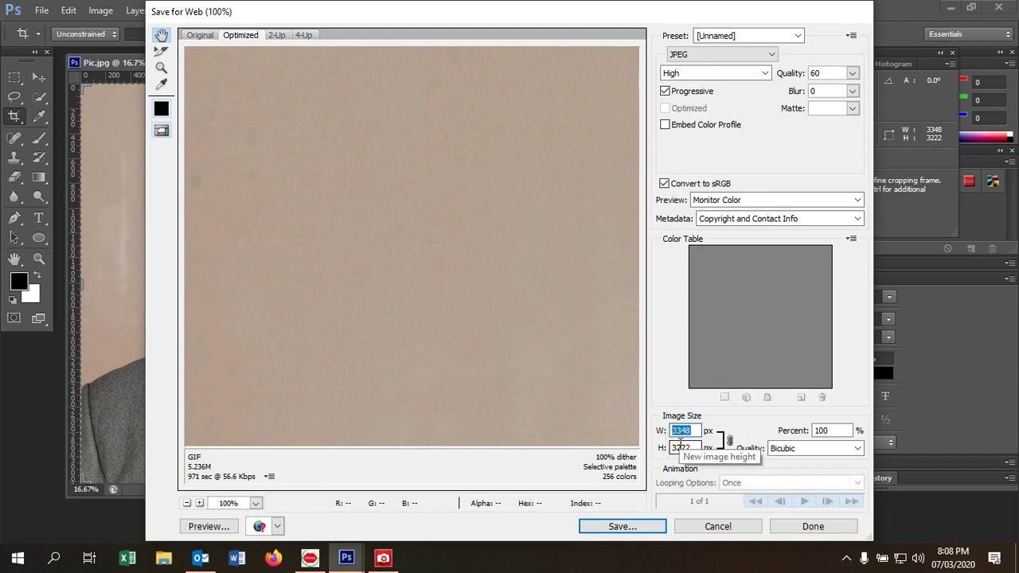
pyautogui.write('300')
pyautogui.press('Tab')
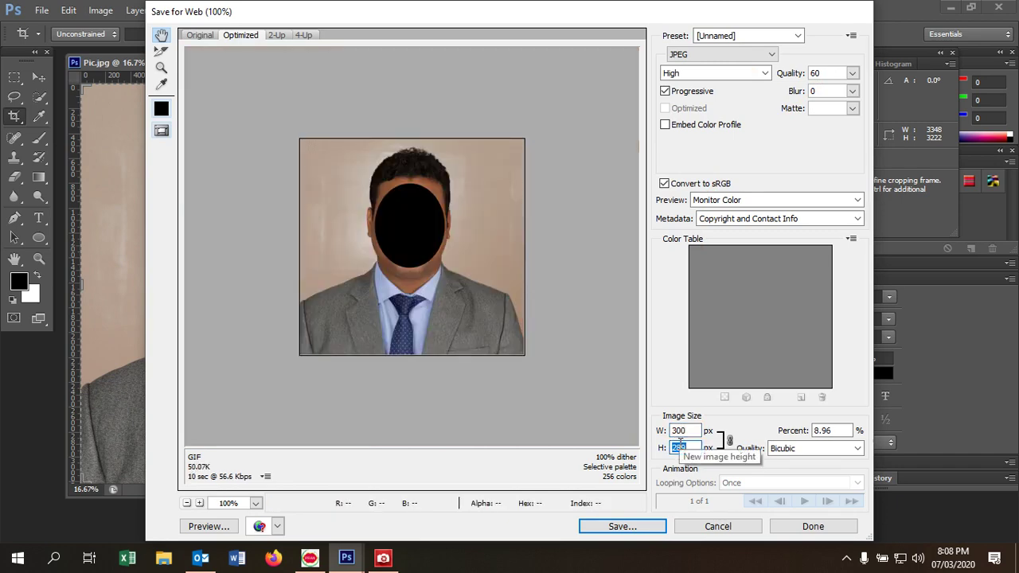
pyautogui.write('300')
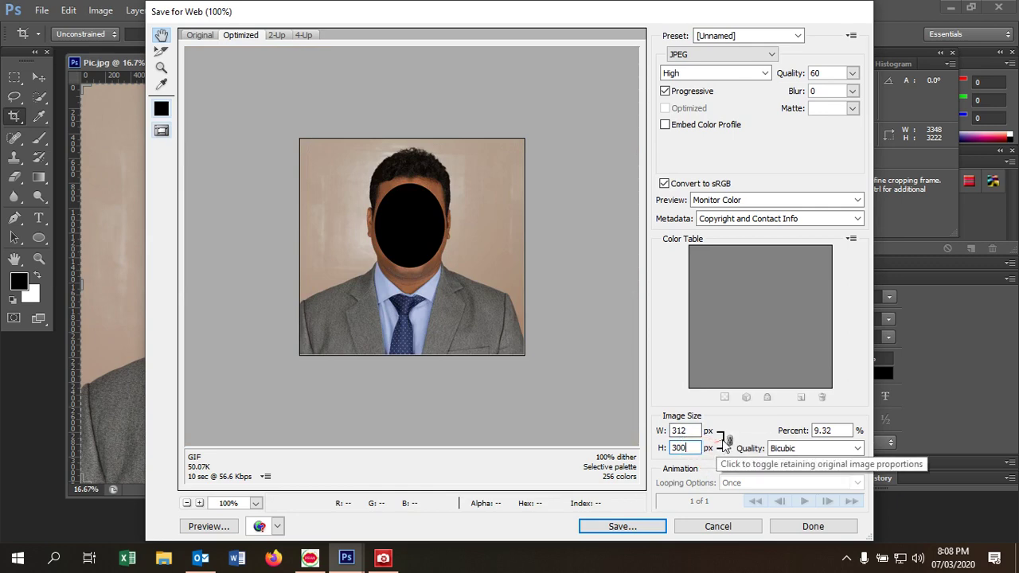
pyautogui.click(707, 436)
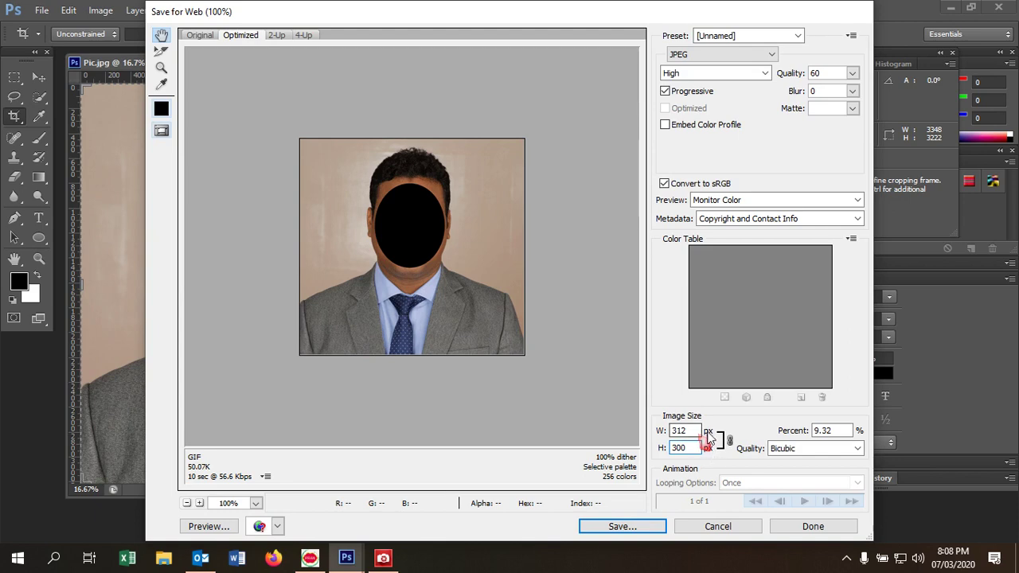
# Step: Unlink the export image's proportions and set its width to 300 px
pyautogui.click(720, 449)
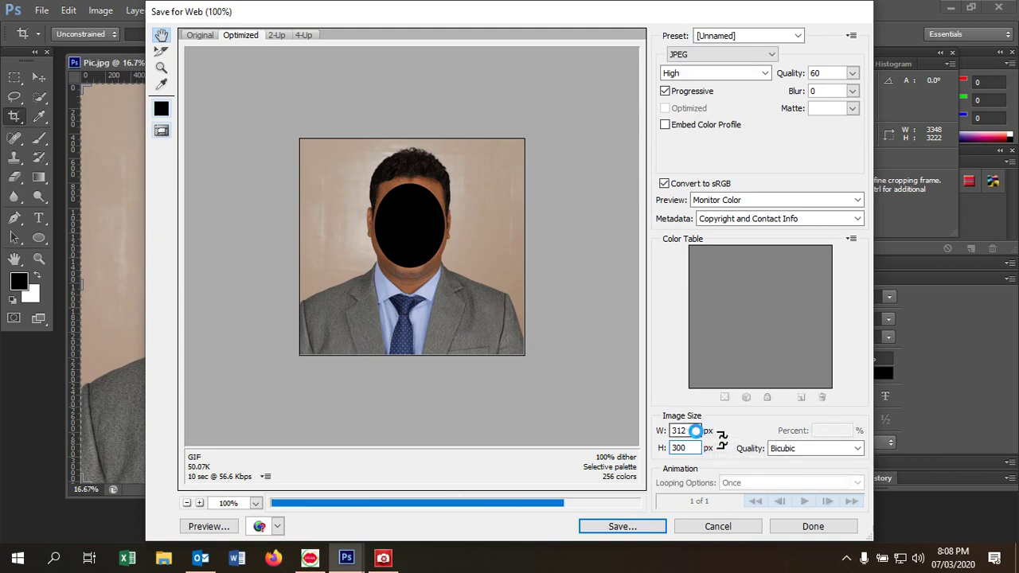
pyautogui.doubleClick(695, 431)
pyautogui.write('3')
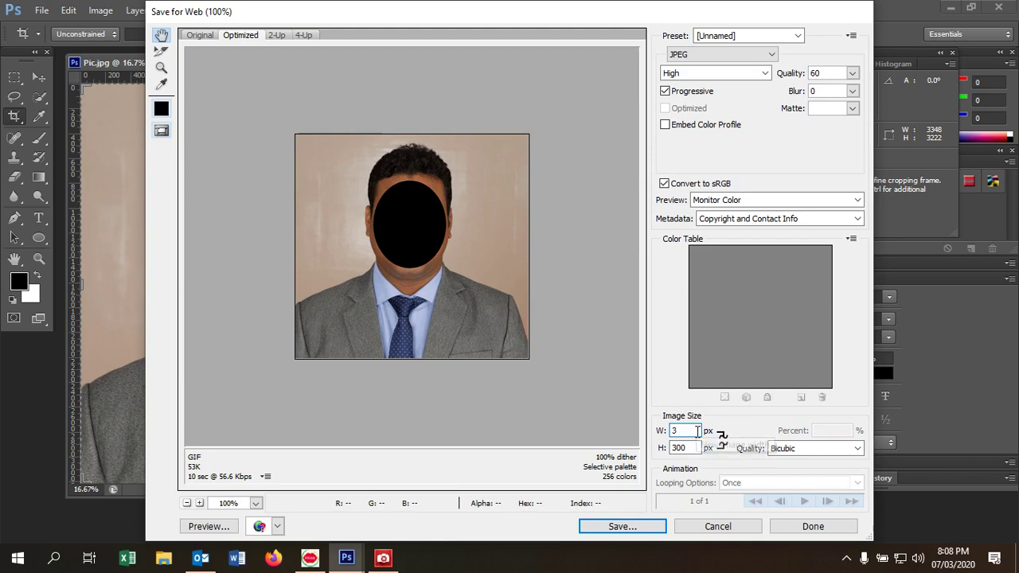
pyautogui.write('00')
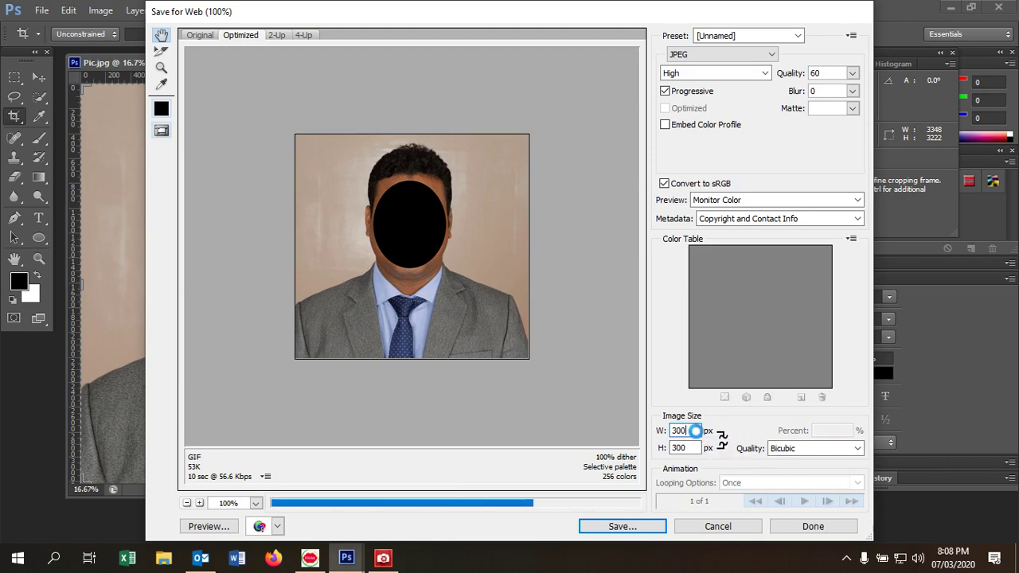
pyautogui.press('Tab')
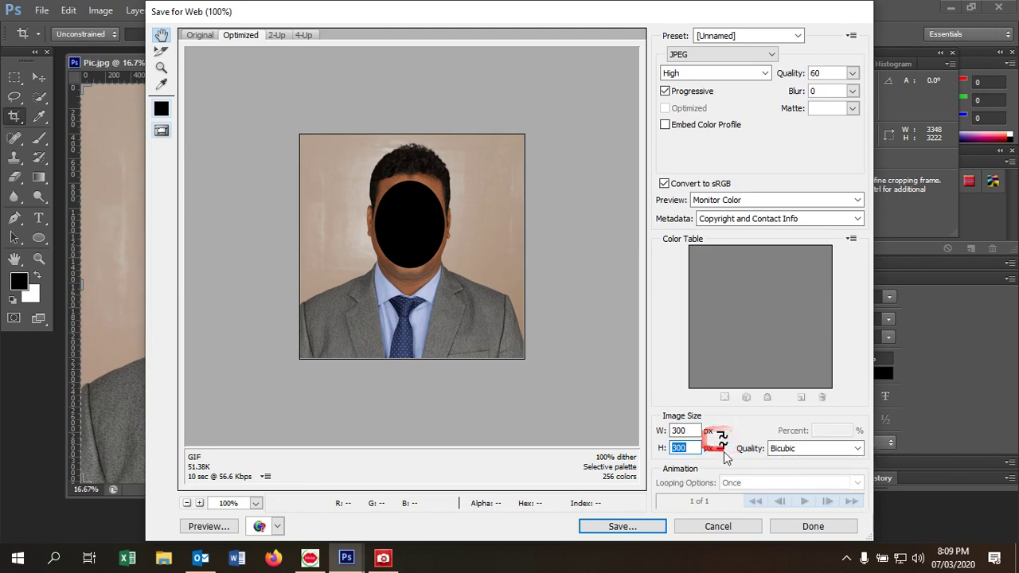
# Step: Relink the image proportions, unlink them again and set the height to 300 px
pyautogui.click(723, 448)
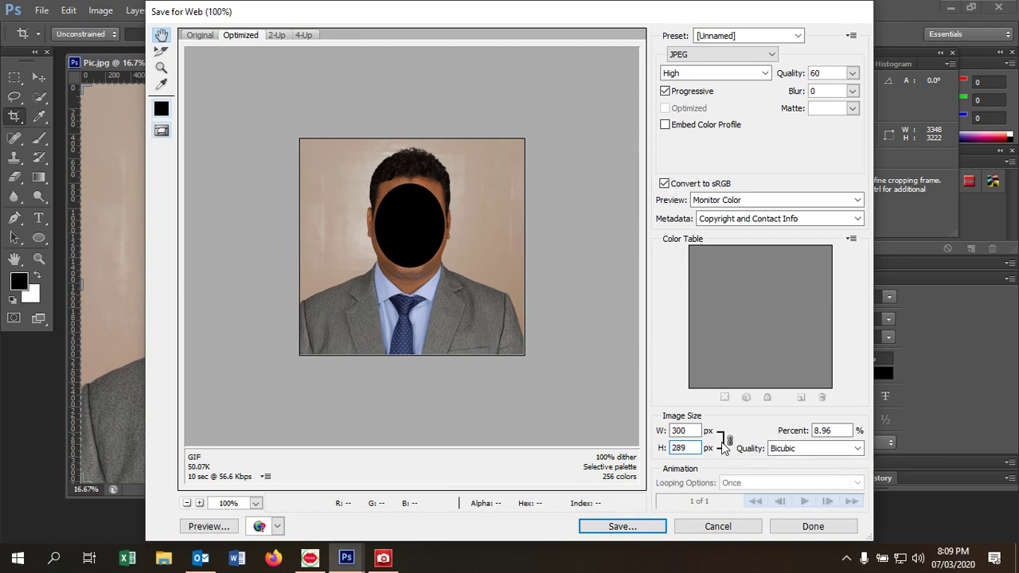
pyautogui.click(722, 443)
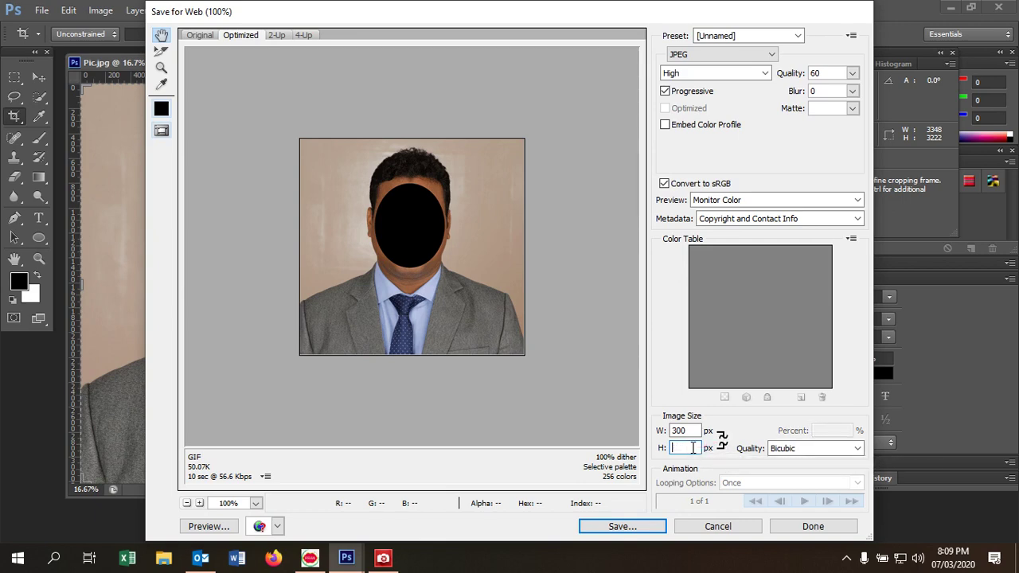
pyautogui.write('300')
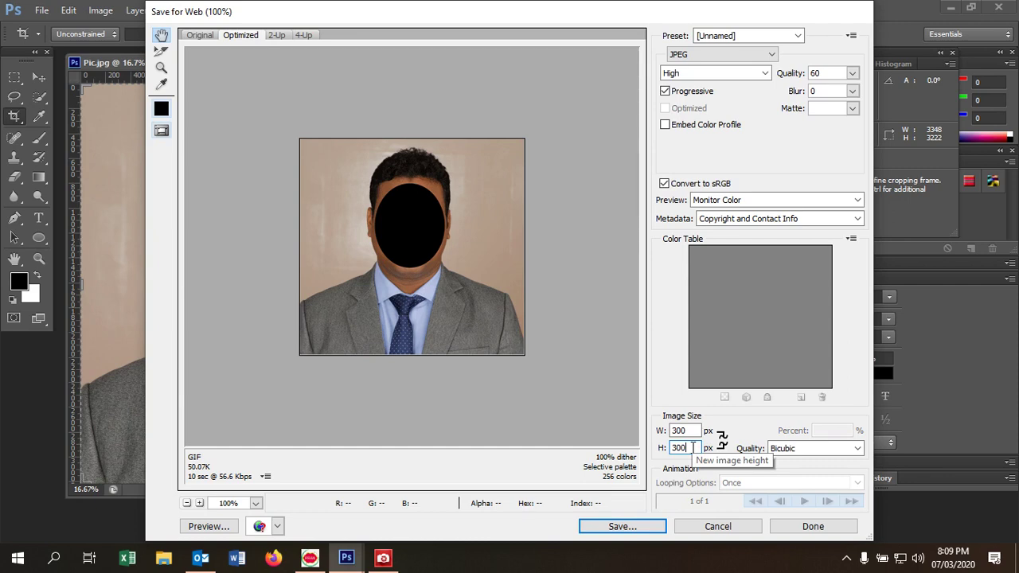
pyautogui.press('Return')
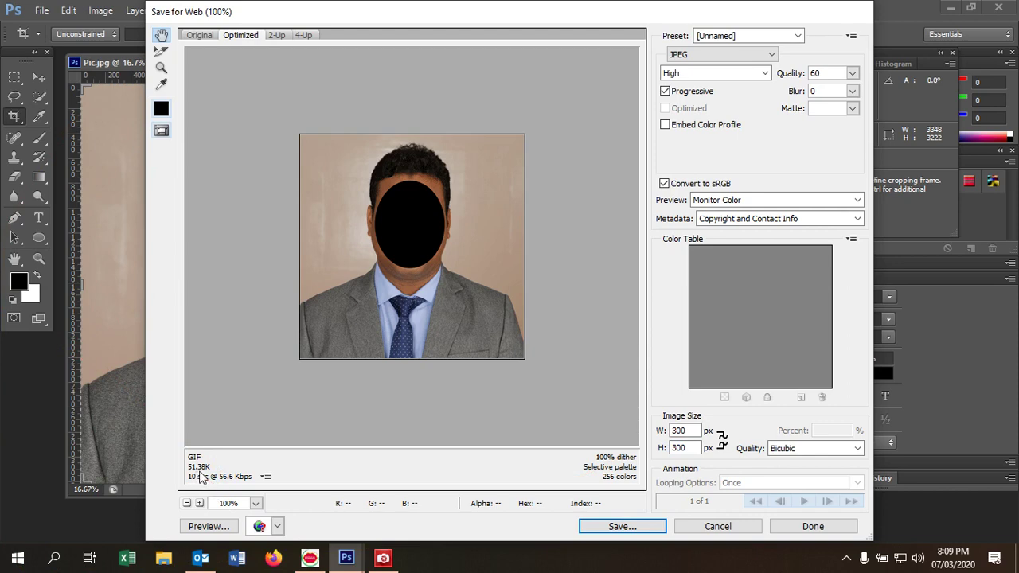
# Step: Raise the JPEG quality value to 72
pyautogui.click(718, 73)
pyautogui.click(850, 74)
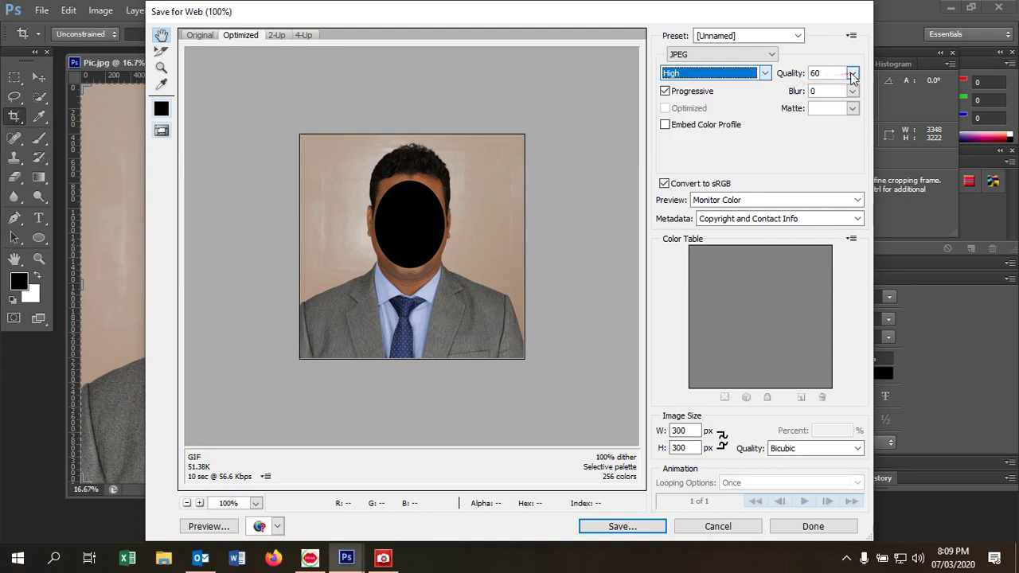
pyautogui.click(851, 73)
pyautogui.moveTo(827, 92); pyautogui.dragTo(837, 93)
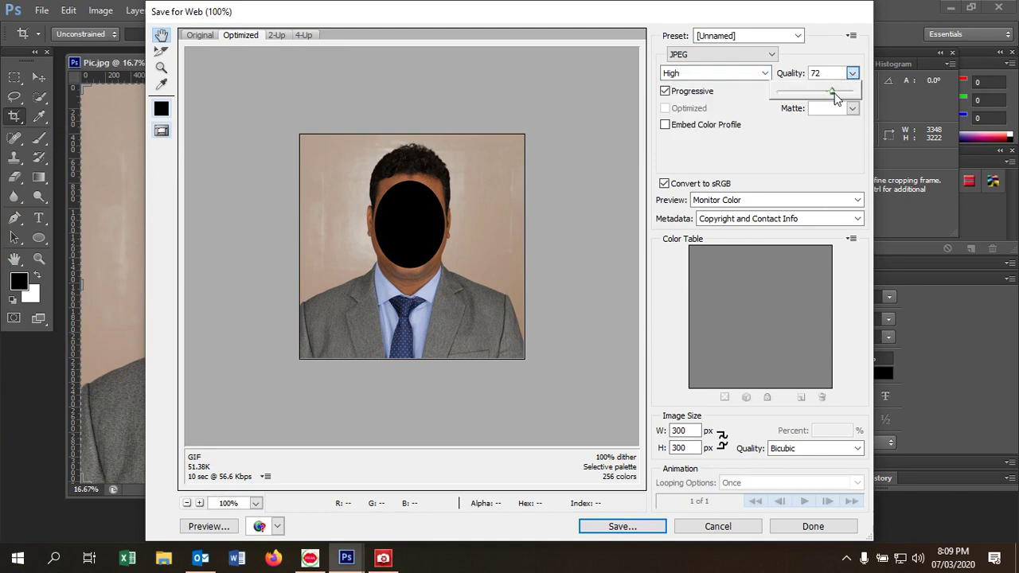
# Step: Set the JPEG compression quality to the Very High preset
pyautogui.click(745, 74)
pyautogui.click(684, 123)
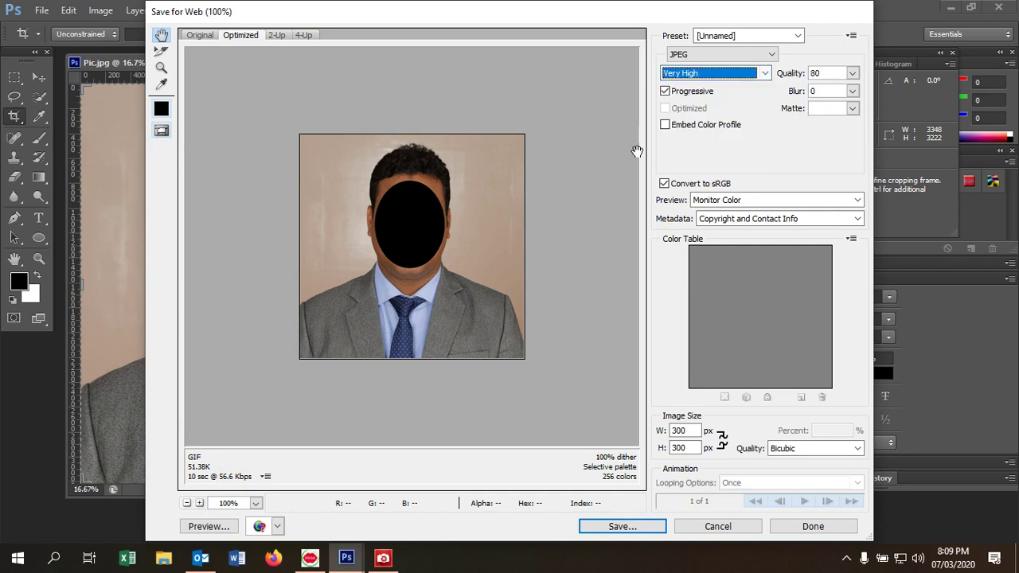
pyautogui.click(739, 148)
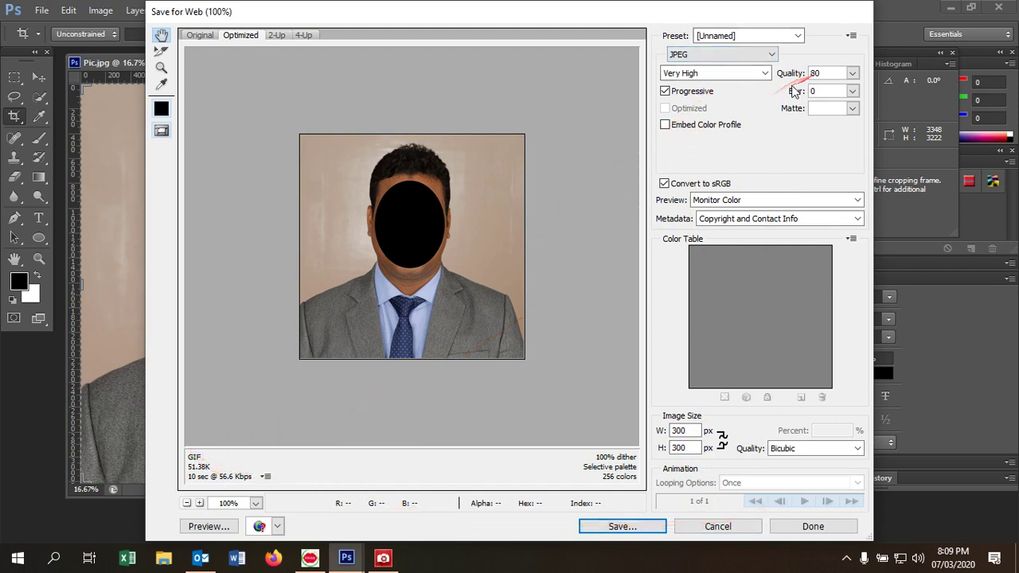
# Step: Save the optimized portrait to the Desktop as "Pic 300 300" and close Pic.jpg without saving its changes
pyautogui.click(630, 528)
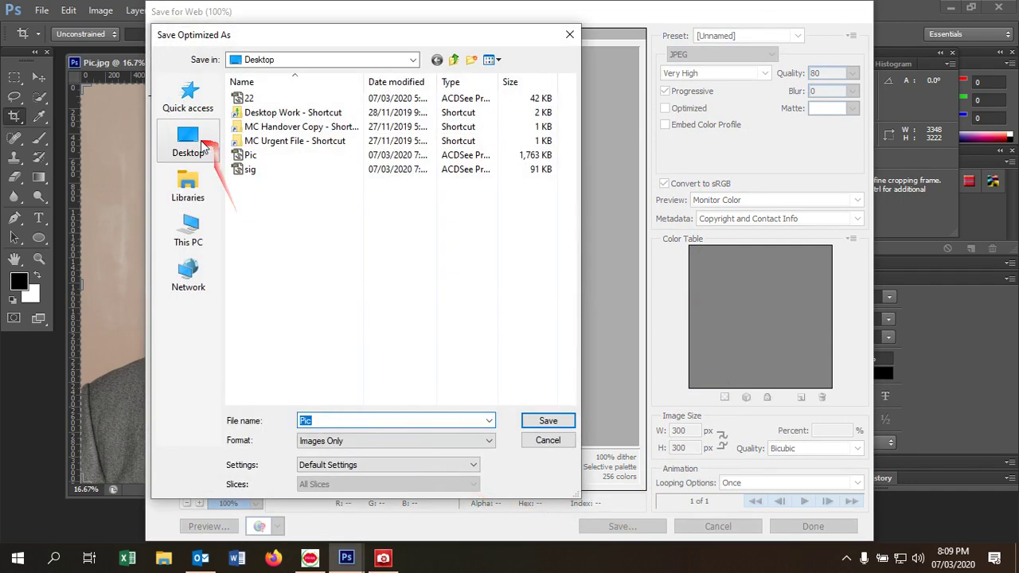
pyautogui.click(191, 137)
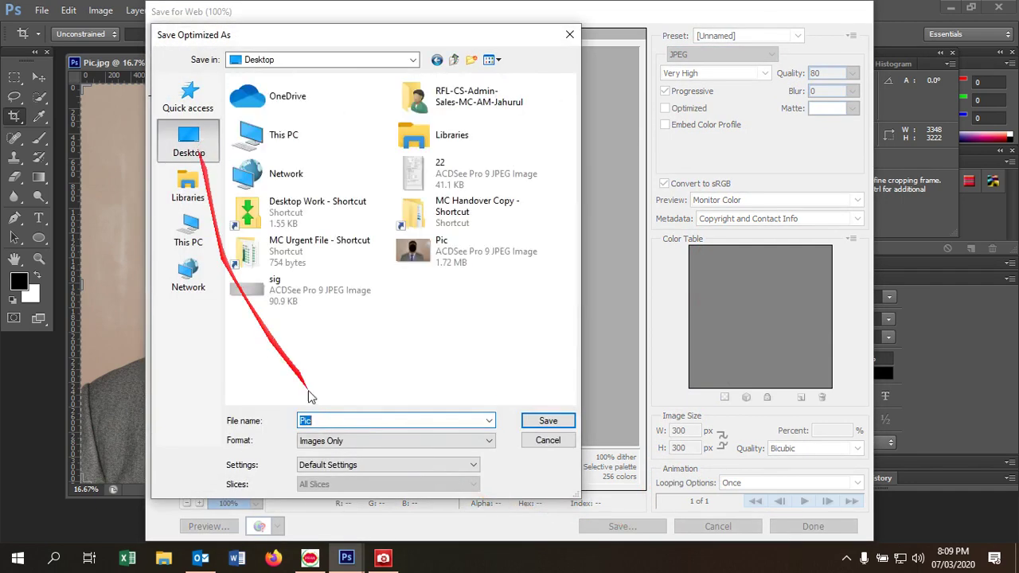
pyautogui.click(393, 420)
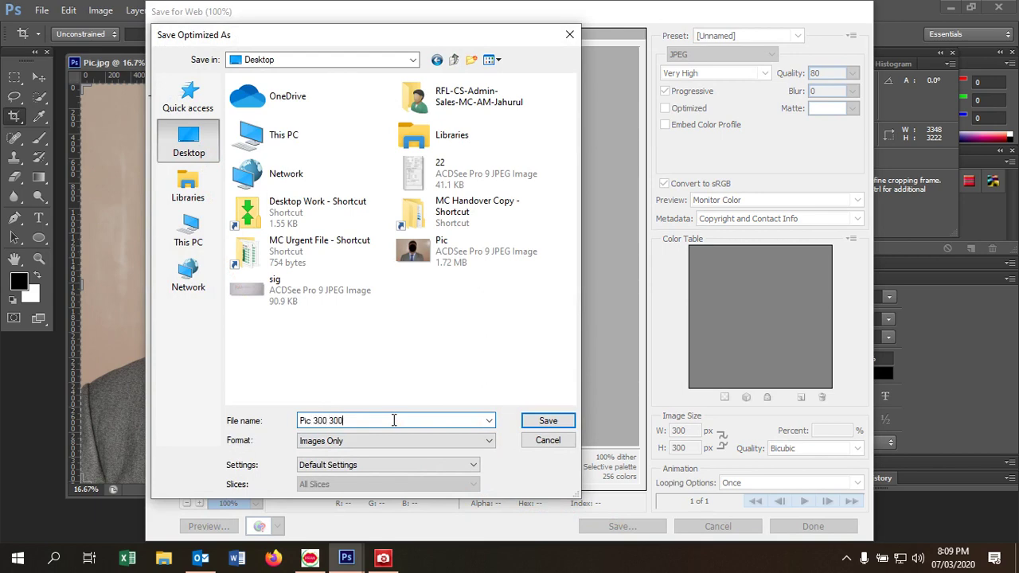
pyautogui.click(560, 420)
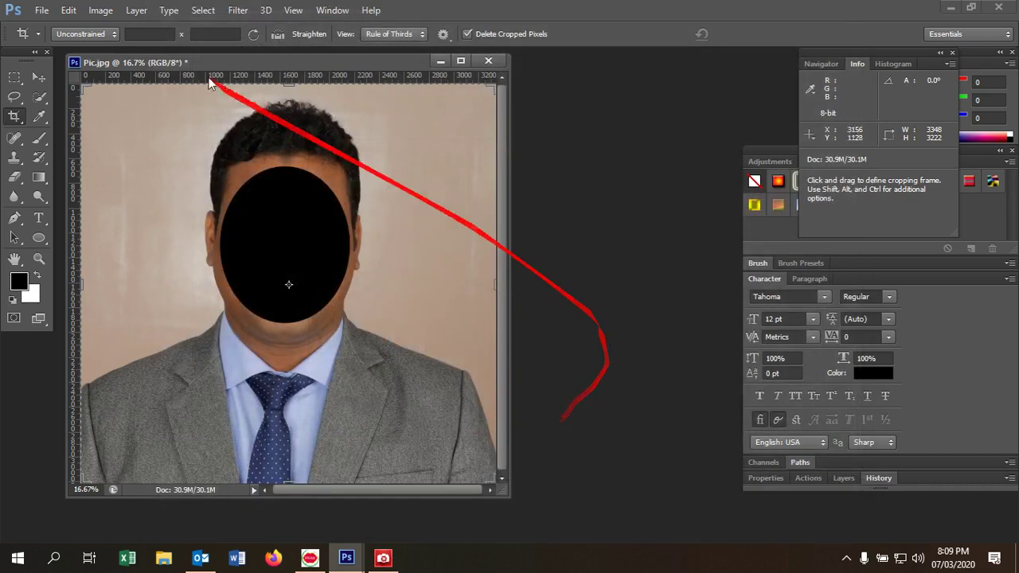
pyautogui.click(487, 61)
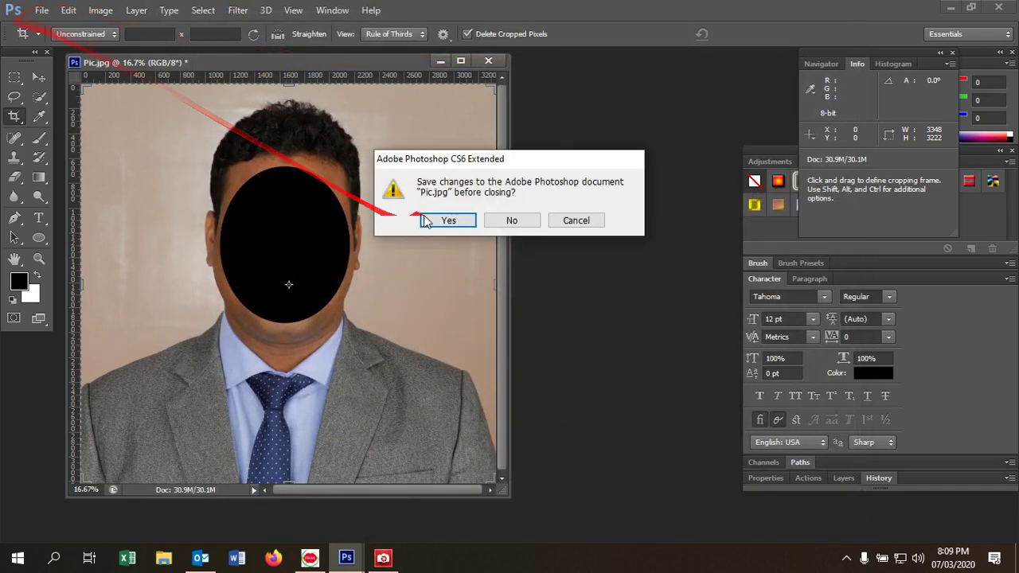
pyautogui.click(511, 221)
# Step: Open the sig image from the Desktop and crop it around the handwriting to about 1725 × 537 px
pyautogui.click(40, 10)
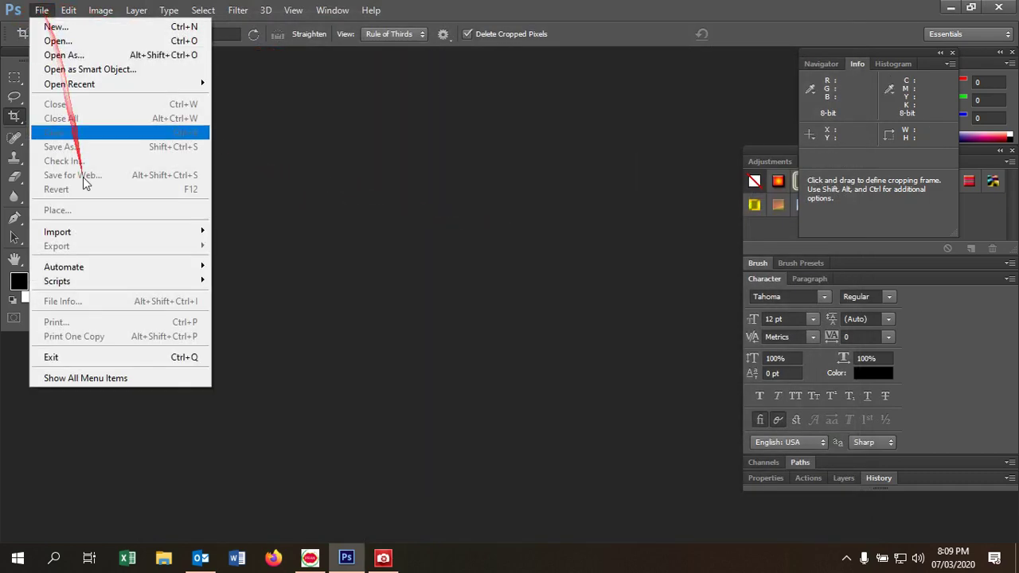
pyautogui.click(93, 41)
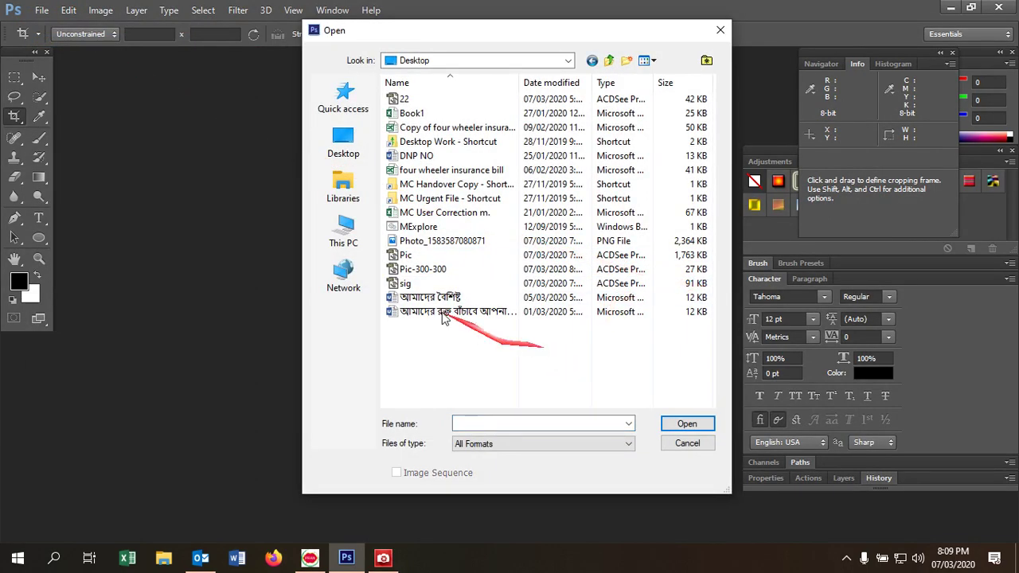
pyautogui.click(409, 287)
pyautogui.click(691, 423)
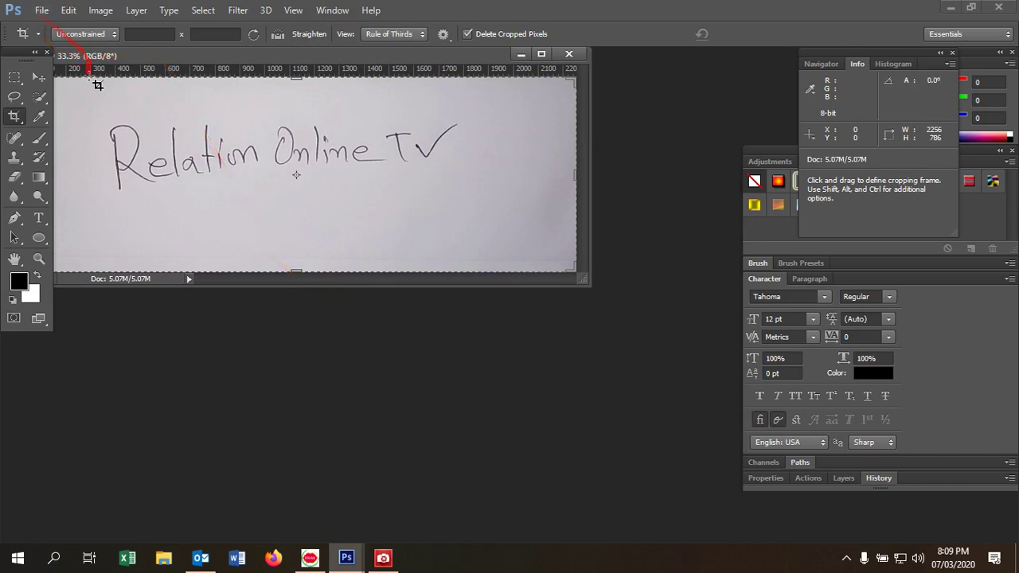
pyautogui.moveTo(84, 92); pyautogui.dragTo(486, 203)
pyautogui.doubleClick(485, 204)
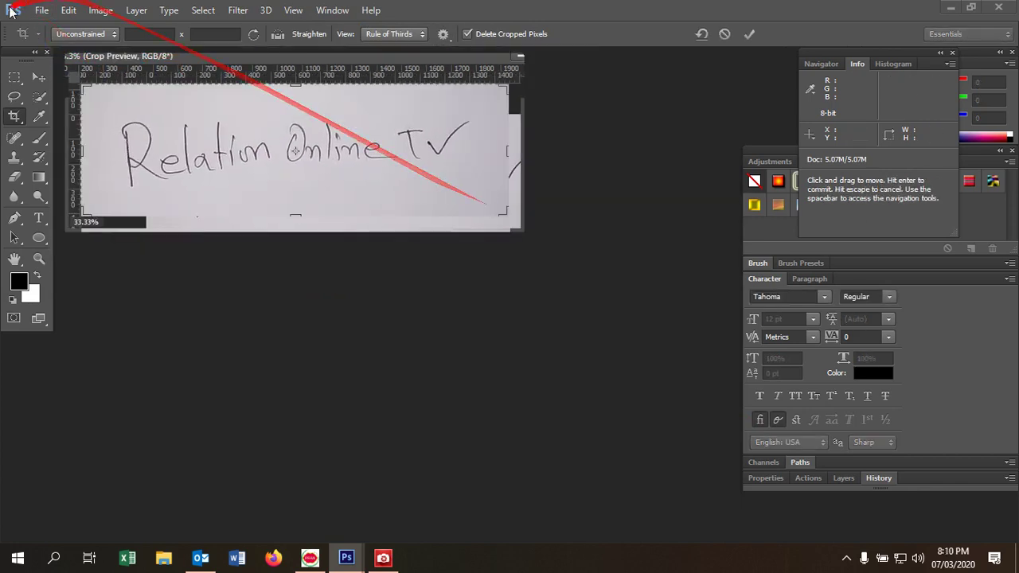
# Step: Start a Save for Web export of the cropped signature, entering a width of 300 px and a height of 80 px
pyautogui.click(41, 10)
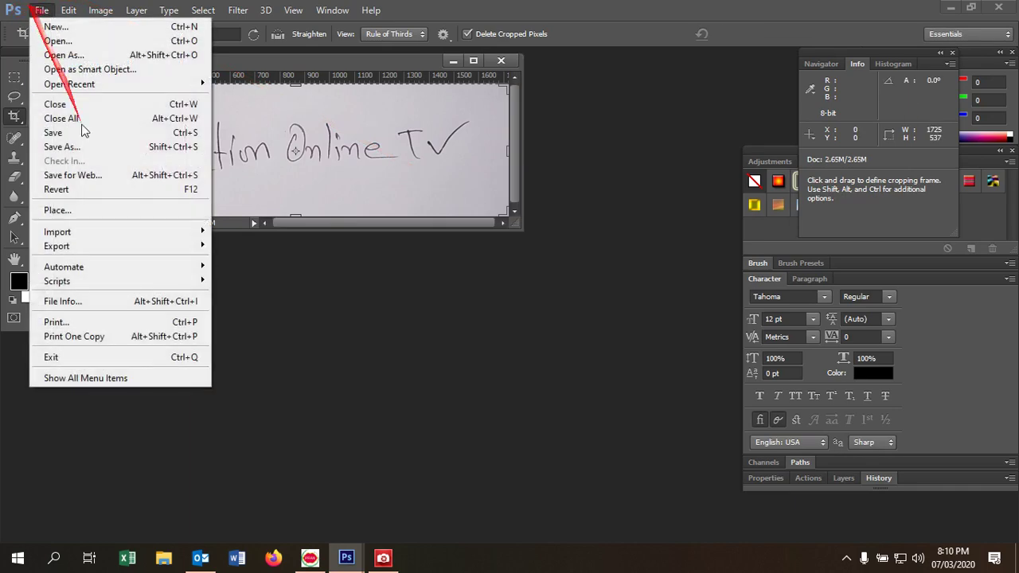
pyautogui.click(101, 176)
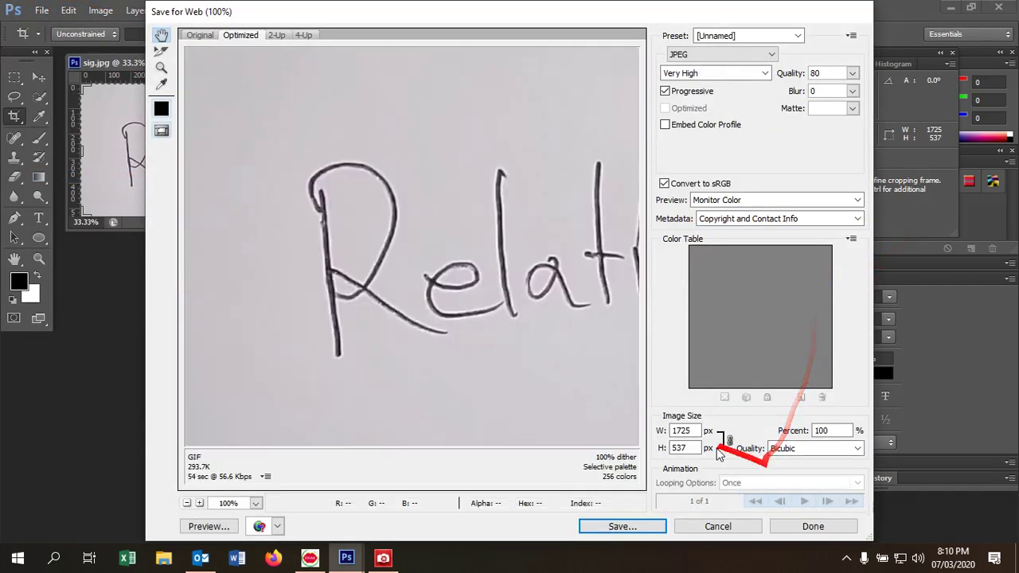
pyautogui.moveTo(689, 430); pyautogui.dragTo(657, 436)
pyautogui.write('300')
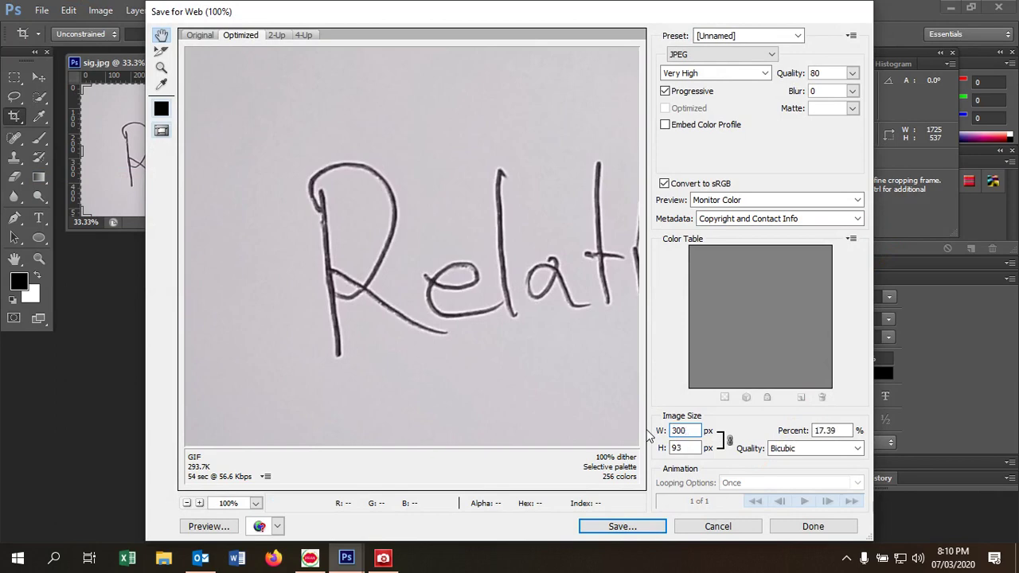
pyautogui.press('Tab')
pyautogui.write('80')
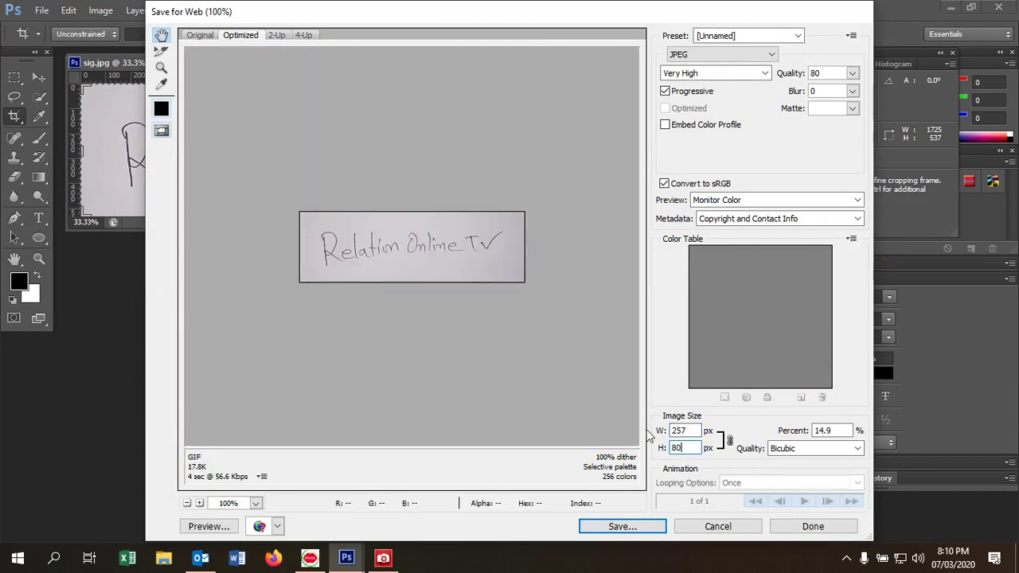
# Step: Unlink the signature export's proportions and set its width to 300 px
pyautogui.click(727, 440)
pyautogui.moveTo(699, 431); pyautogui.dragTo(631, 431)
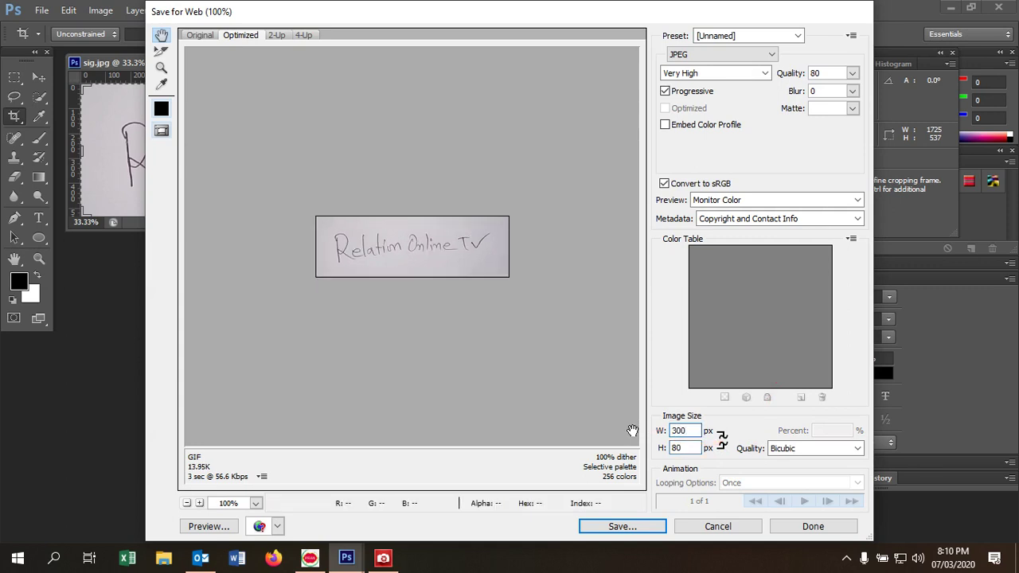
pyautogui.press('Tab')
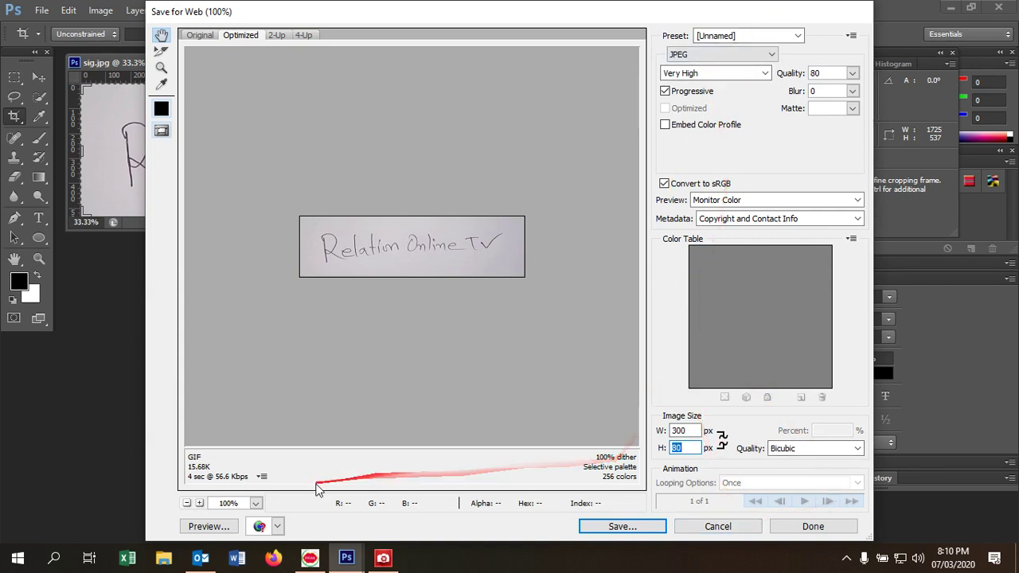
# Step: Save the optimized signature to the Desktop as "sig 300 80" and close sig.jpg without saving its changes
pyautogui.click(636, 527)
pyautogui.click(188, 141)
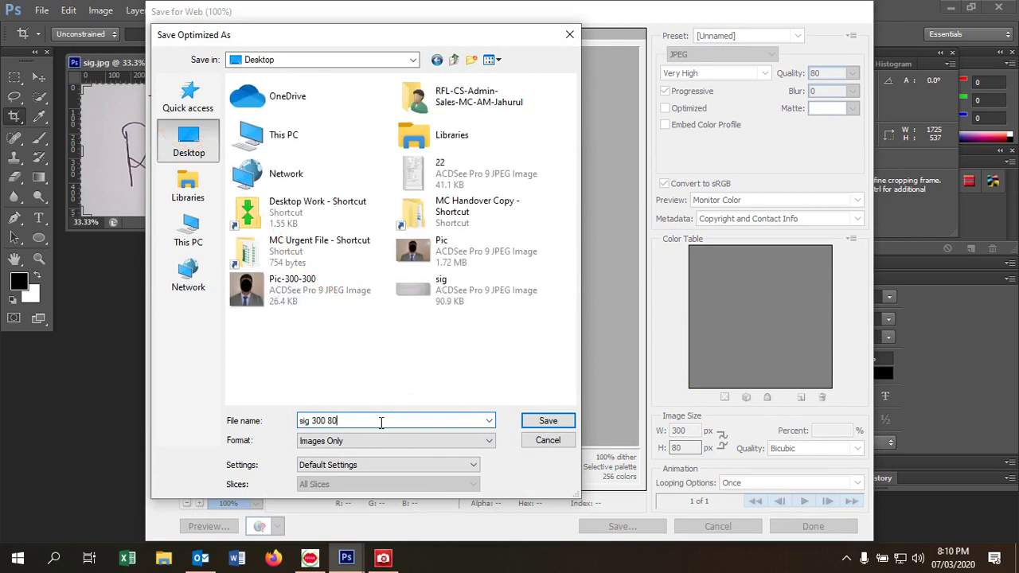
pyautogui.click(569, 422)
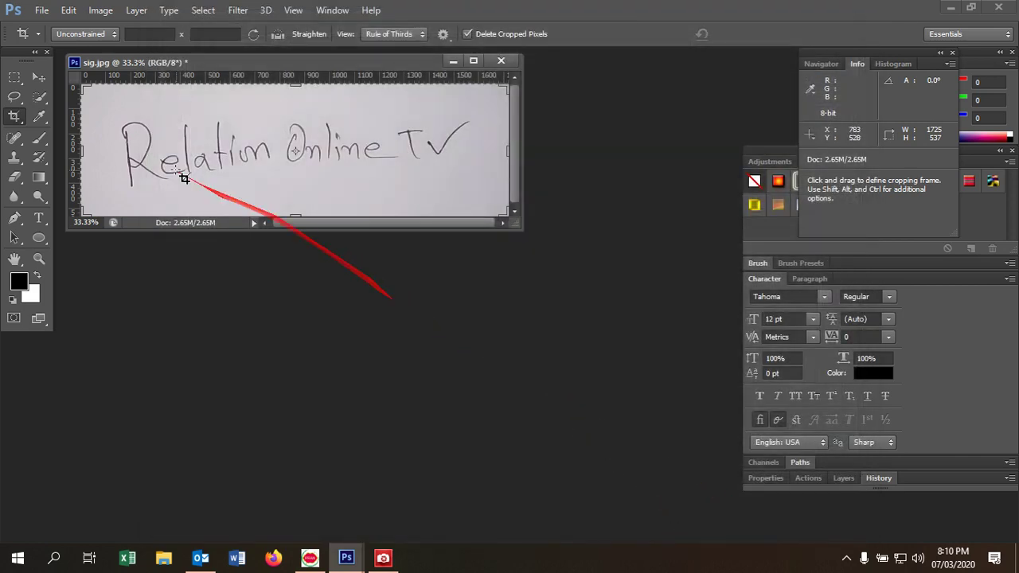
pyautogui.click(501, 61)
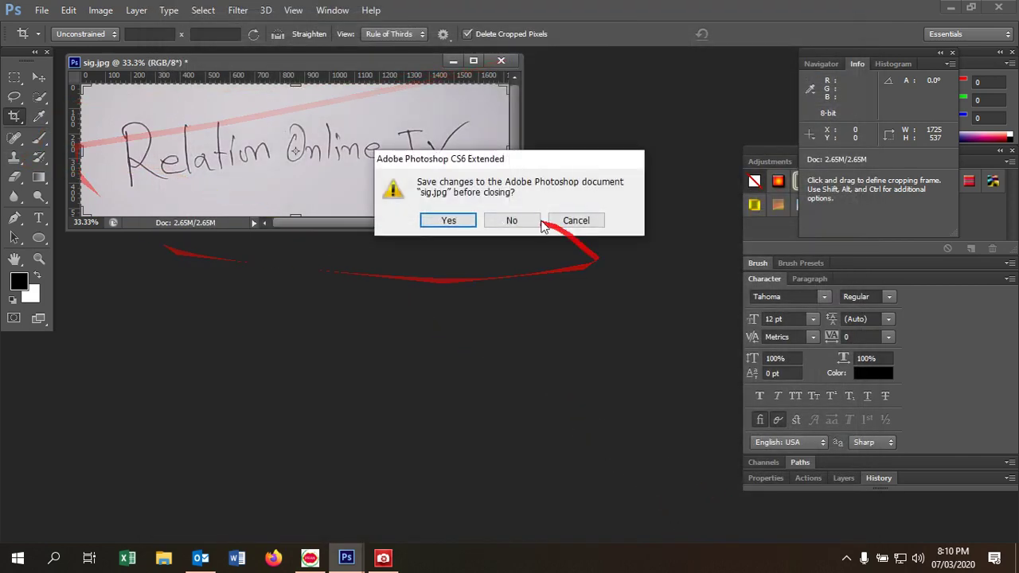
pyautogui.click(514, 221)
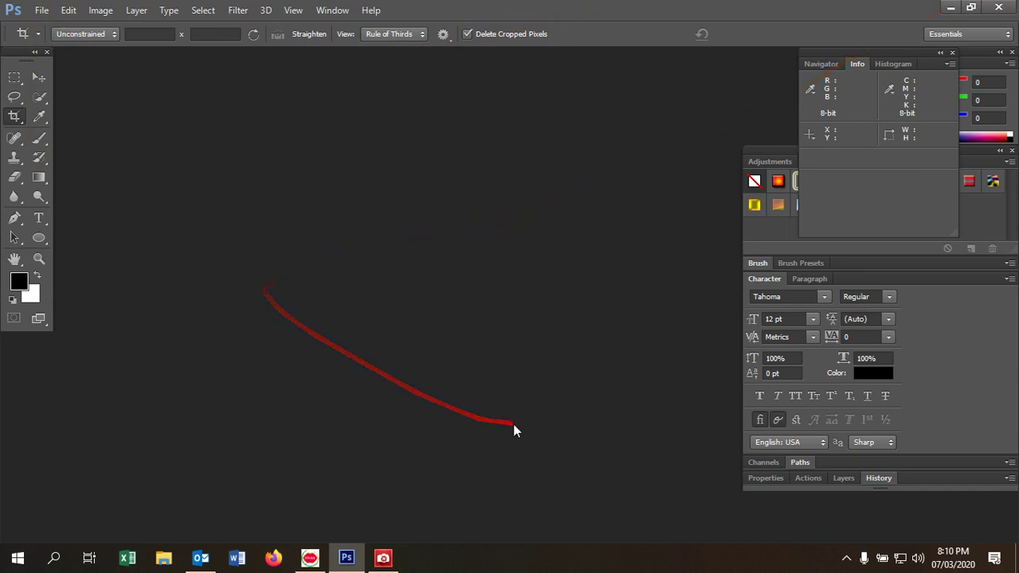
# Step: Switch to ACDSee Quick View, examine the image size settings shown in picture 22, and close the viewer
pyautogui.click(388, 560)
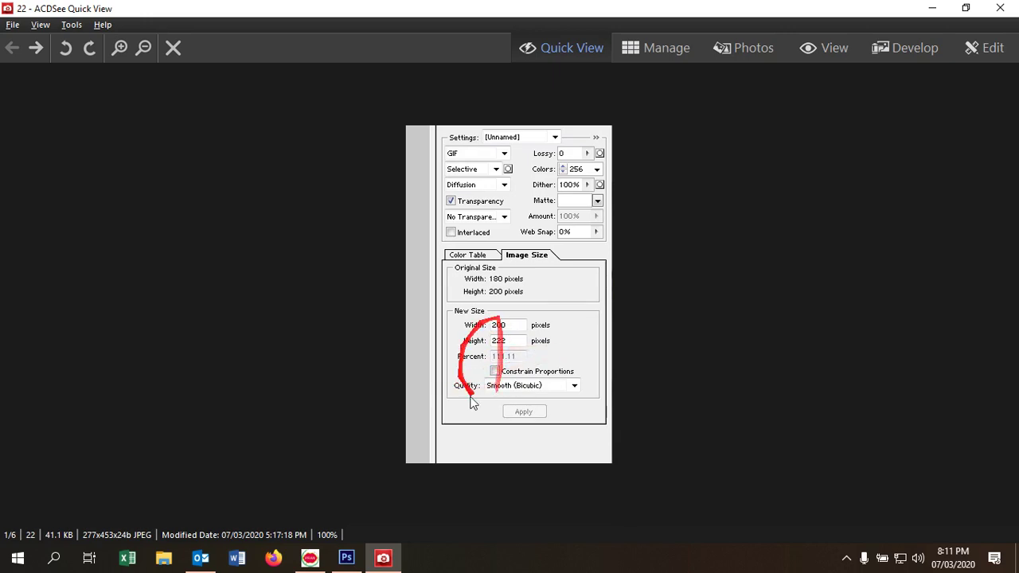
pyautogui.click(1003, 8)
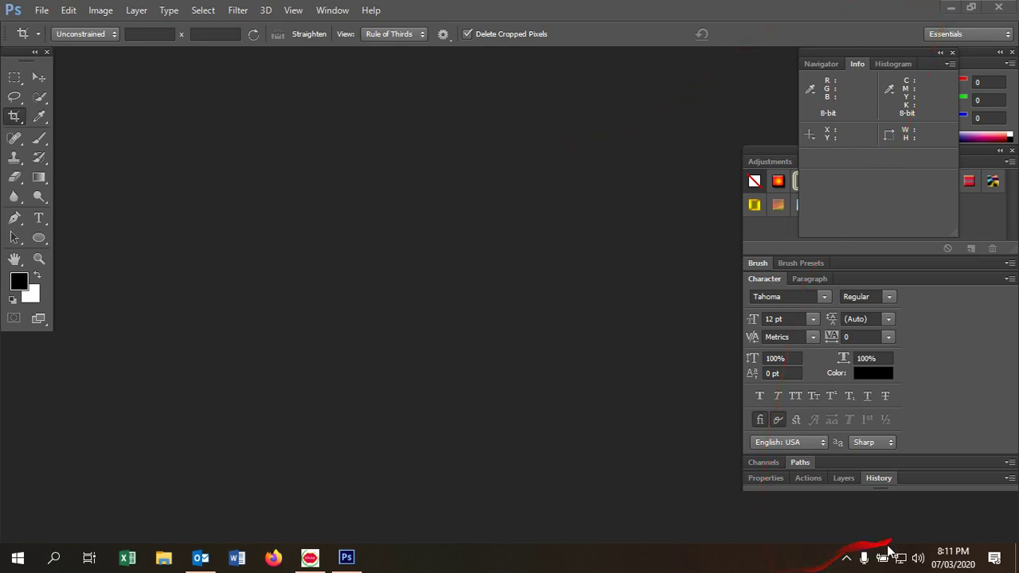
pyautogui.click(863, 562)
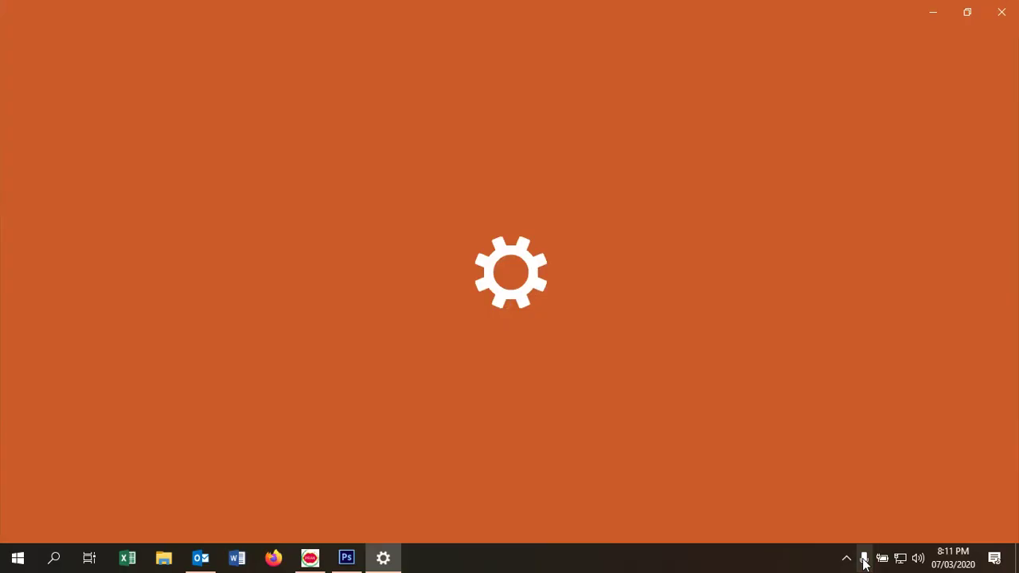
pyautogui.click(1001, 12)
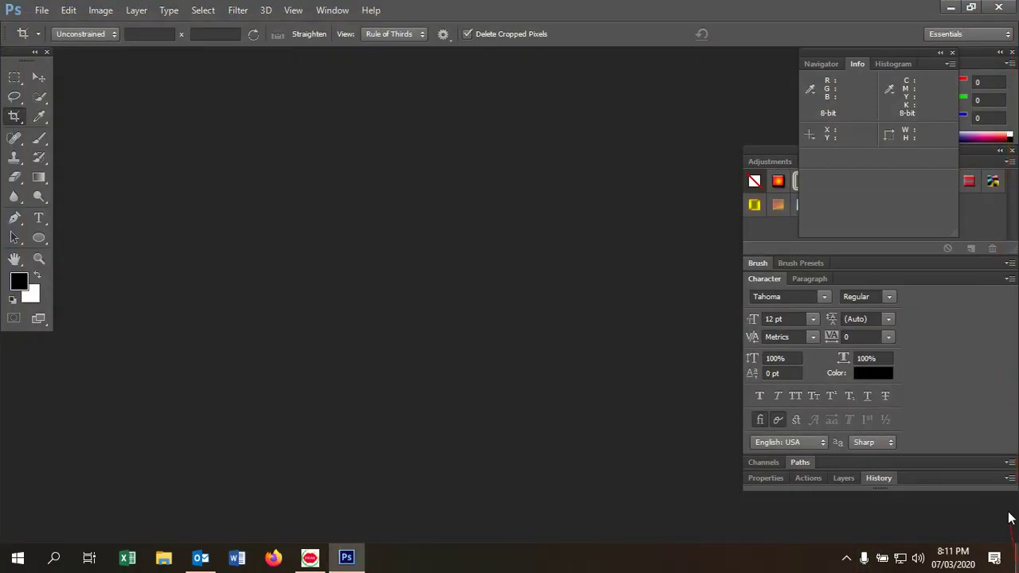